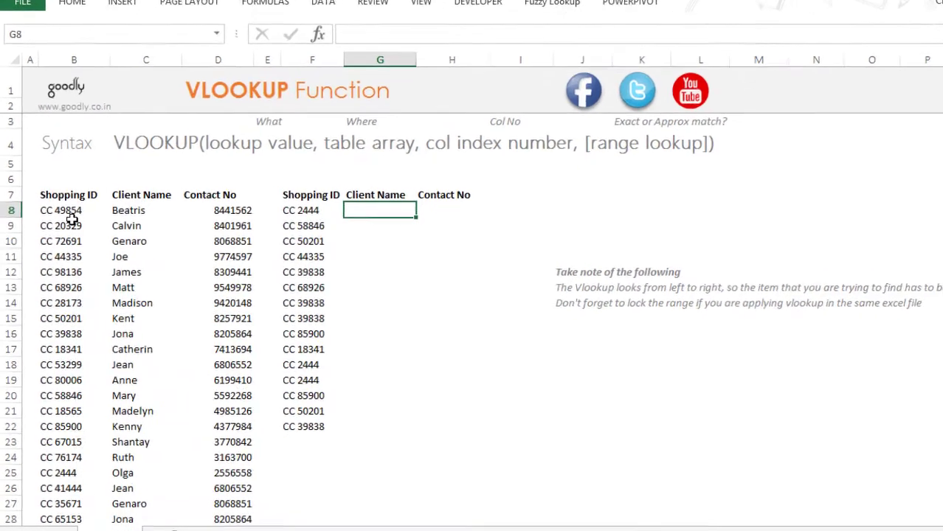
- Look through the source table of shopping IDs, client names and contact numbers in columns B to D
drag(85, 180, 91, 329)
click(130, 310)
scroll(130, 311, down, 20)
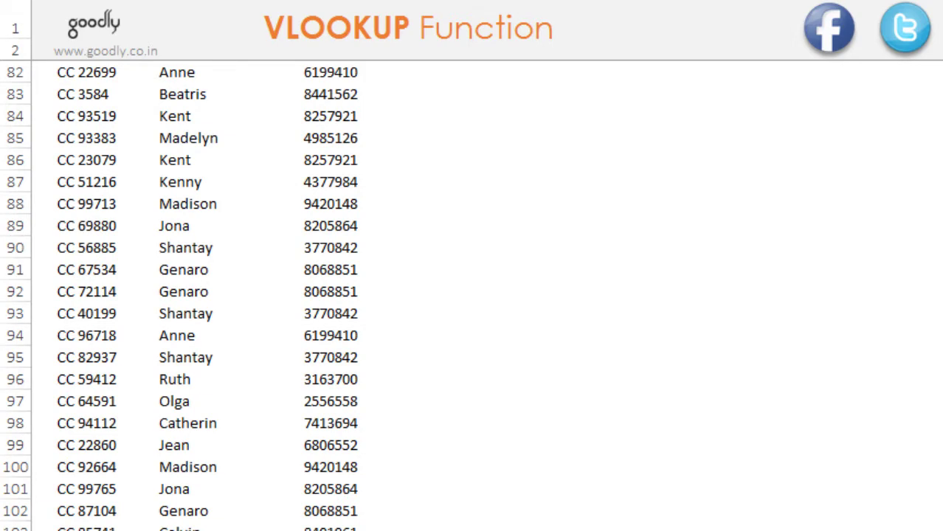
scroll(472, 295, up, 20)
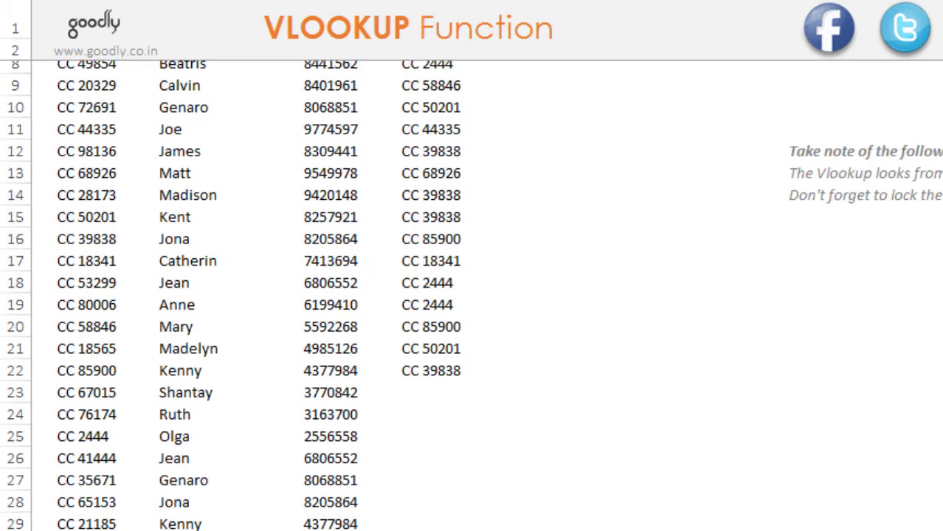
click(201, 72)
click(182, 94)
scroll(472, 295, down, 20)
scroll(472, 295, up, 20)
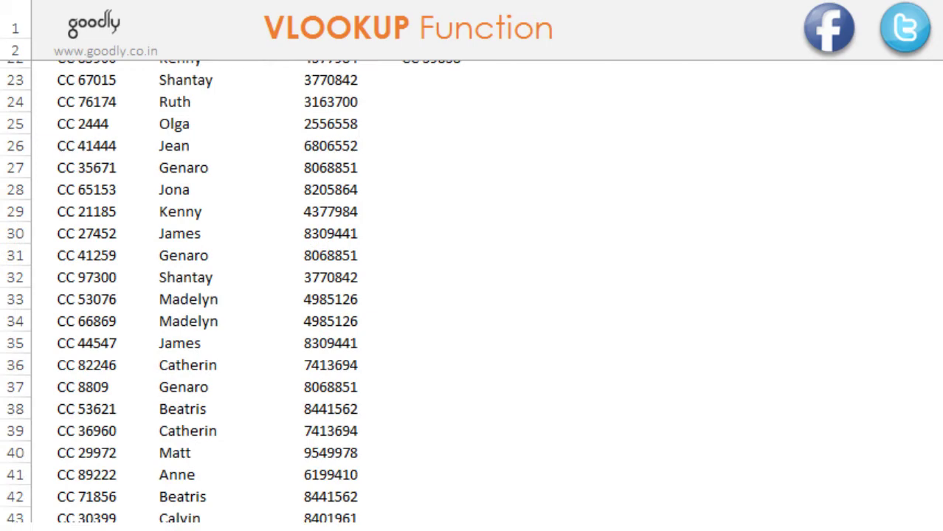
click(331, 93)
key(ctrl+Down)
key(ctrl+Up)
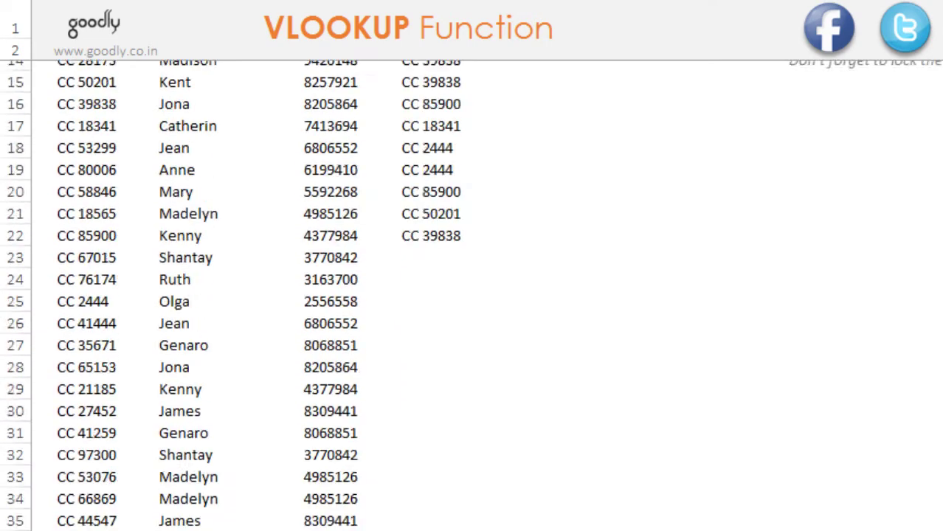
- Examine the source table's Shopping ID column to its last row, plus its Client Name and Contact No columns
key(Left)
key(Left)
key(Down)
key(ctrl+shift+Down)
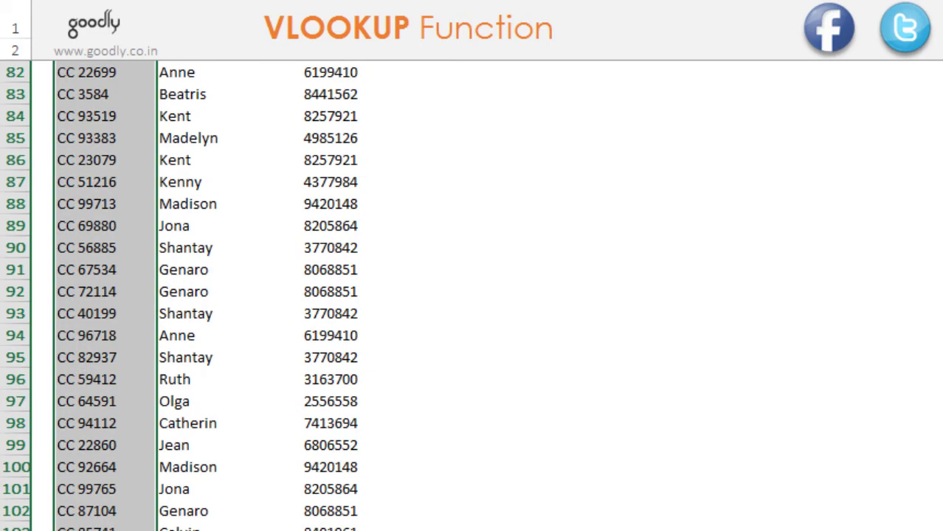
key(Up)
key(Right)
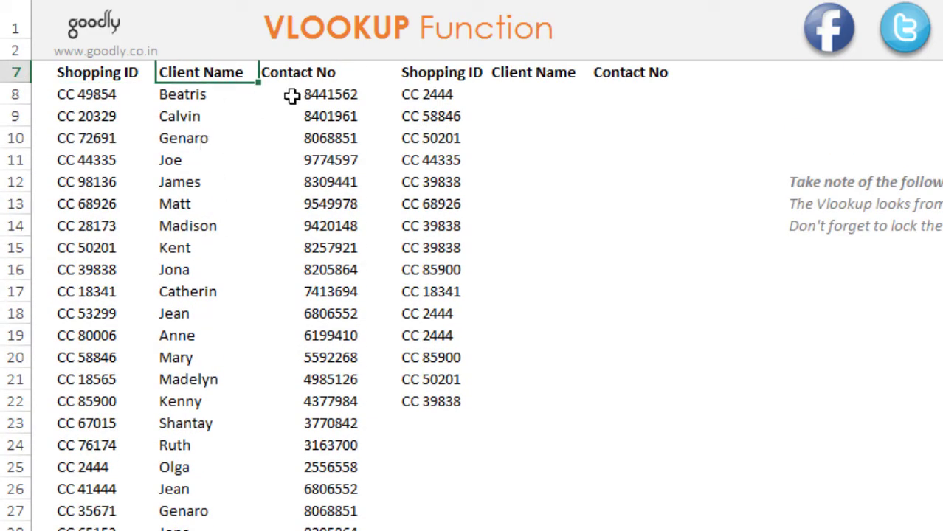
drag(332, 120, 326, 189)
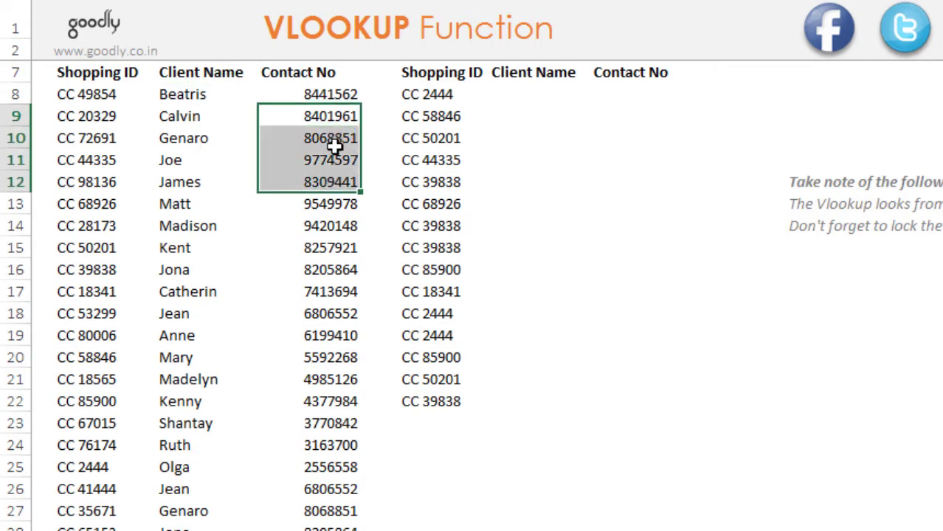
drag(110, 96, 73, 292)
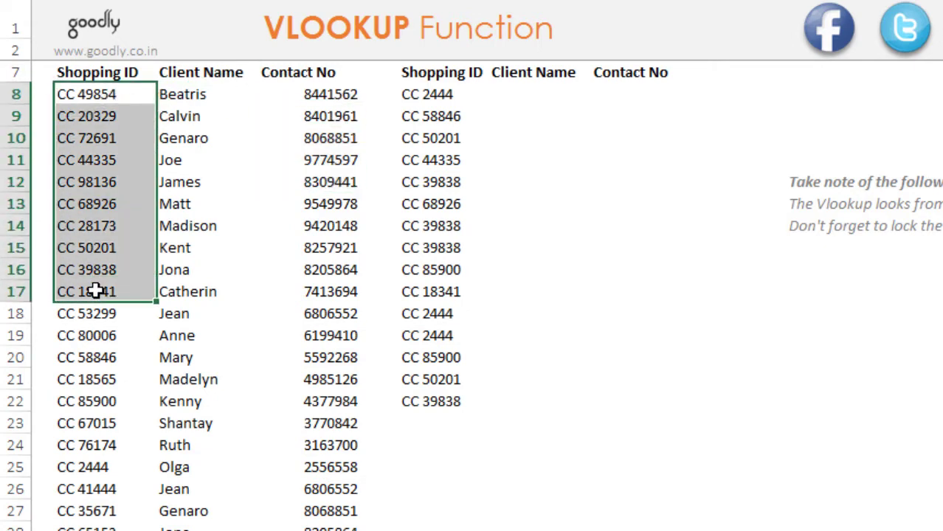
scroll(96, 290, up, 2)
click(94, 289)
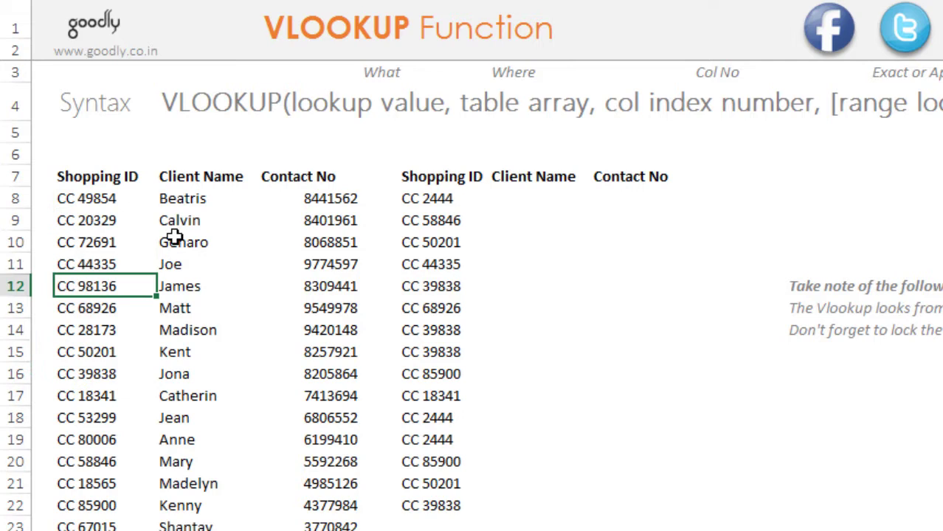
- Review the Shopping IDs in F8:F22 and the Client Name and Contact No columns beside them
drag(445, 196, 438, 485)
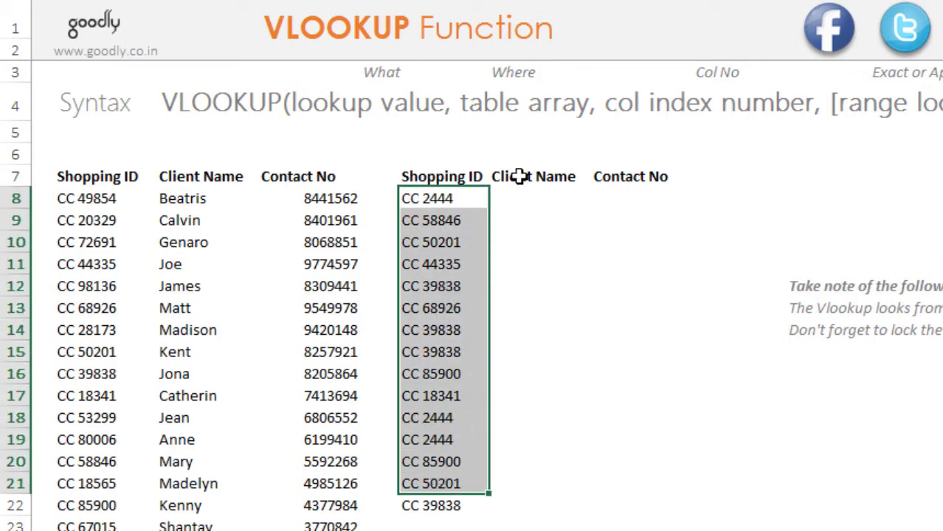
drag(549, 219, 536, 309)
drag(642, 220, 631, 315)
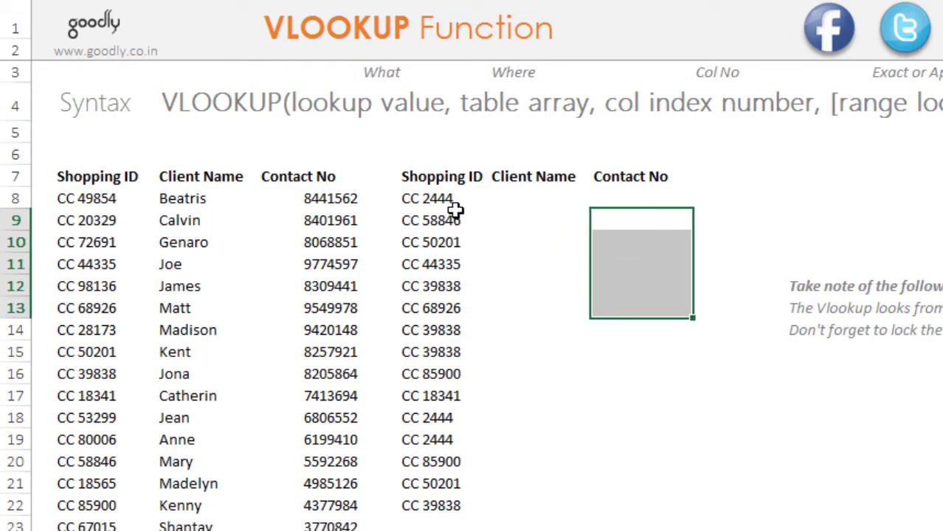
drag(447, 200, 476, 512)
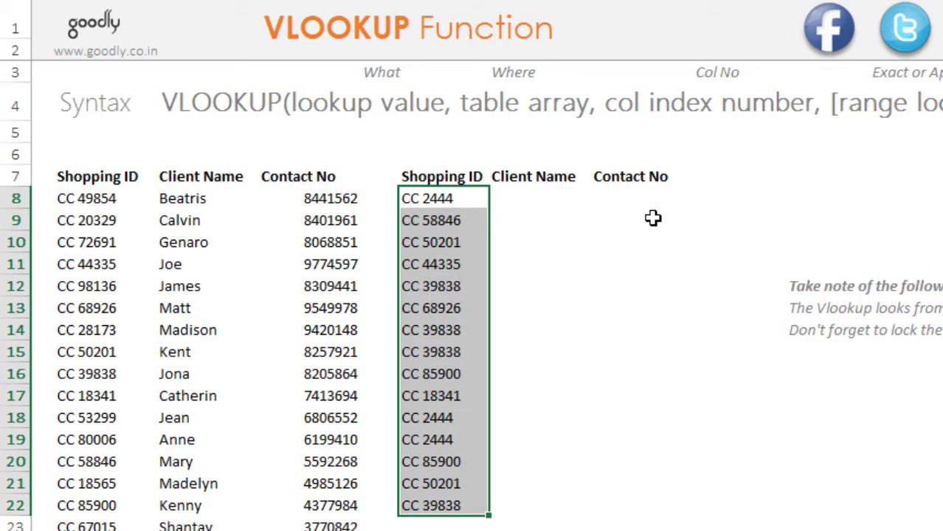
- Search the sheet for the Shopping ID from F8 until its entry in the source table's ID column is selected
click(452, 207)
key(ctrl+c)
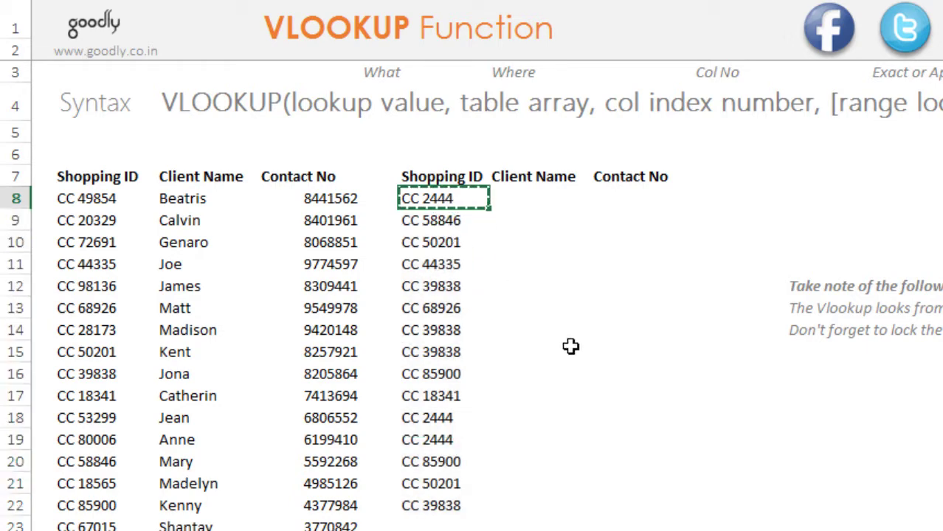
key(ctrl+f)
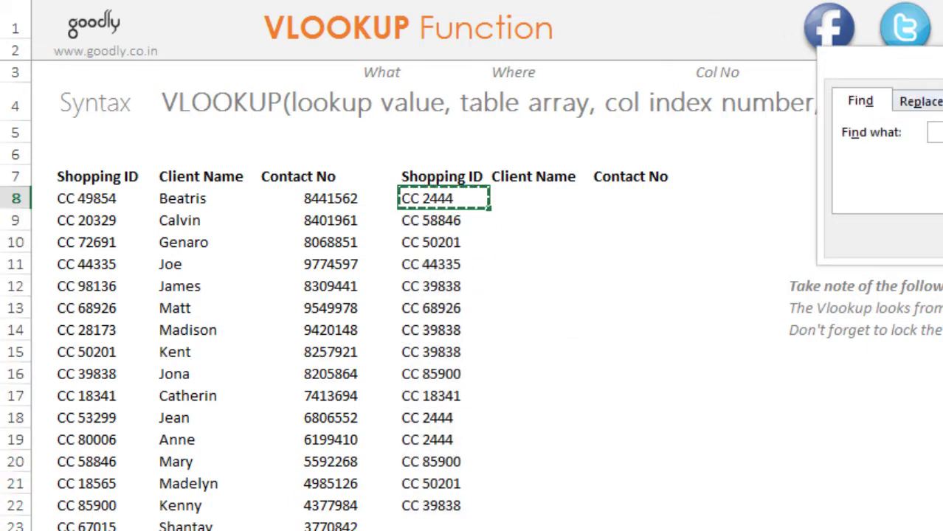
drag(841, 78, 292, 201)
key(ctrl+v)
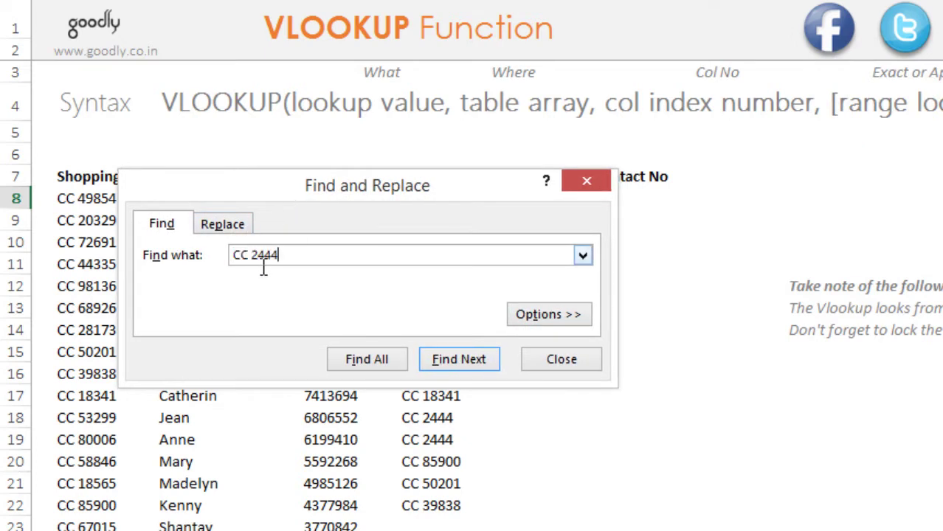
click(426, 369)
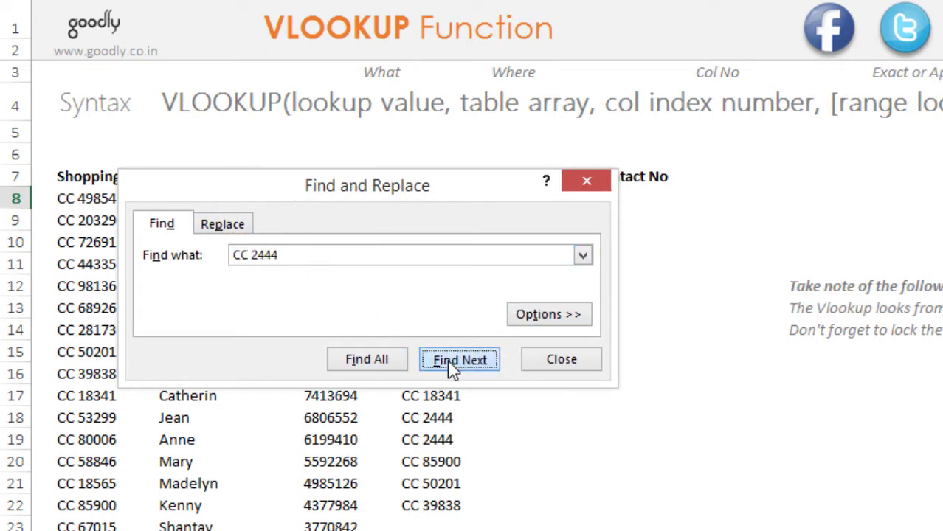
click(406, 368)
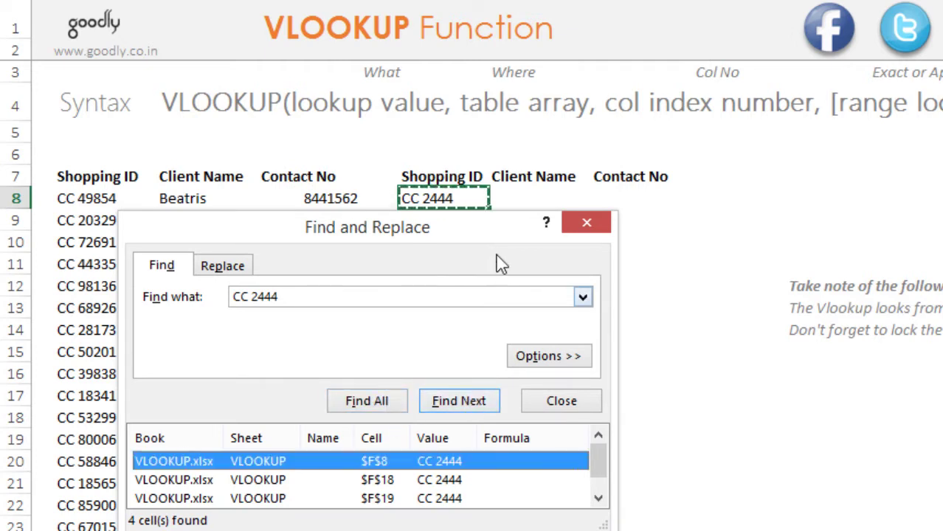
click(460, 400)
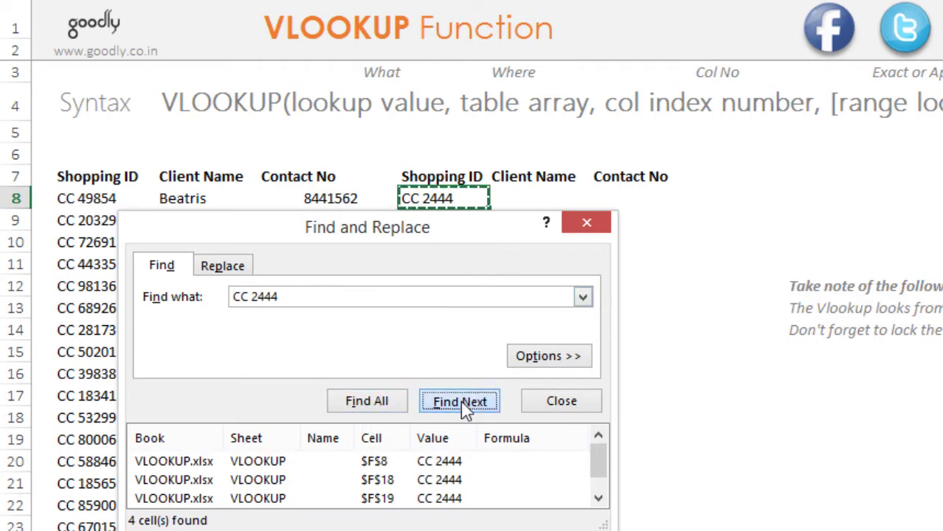
click(465, 273)
click(465, 273)
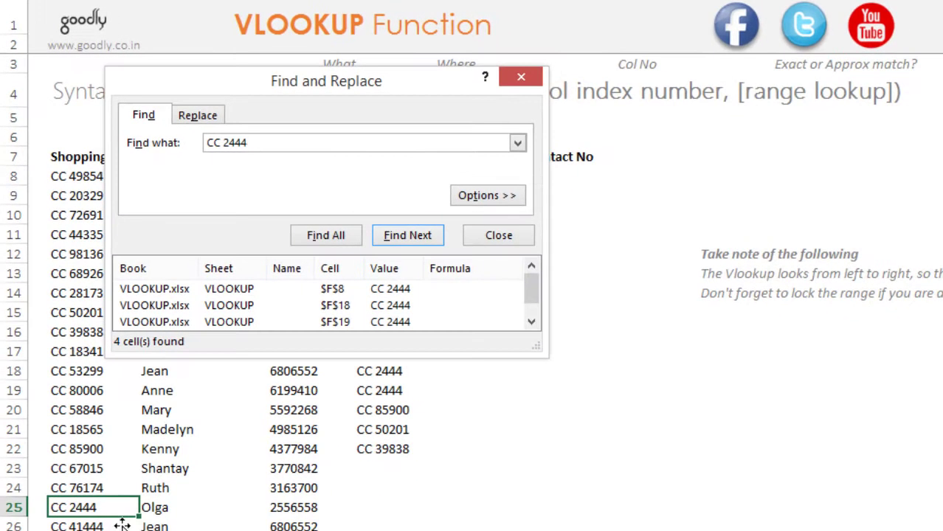
- Close the search and copy the matching client name from C25 into G8
click(180, 515)
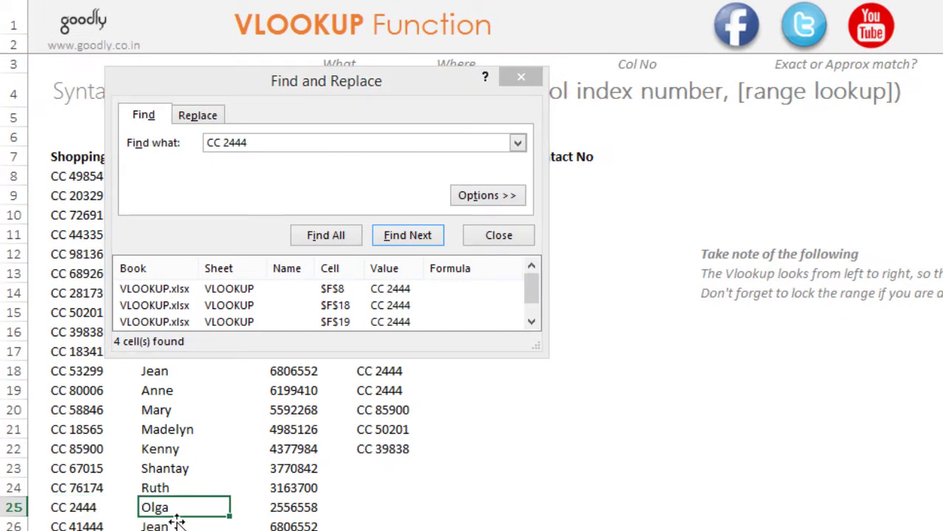
click(498, 235)
key(ctrl+c)
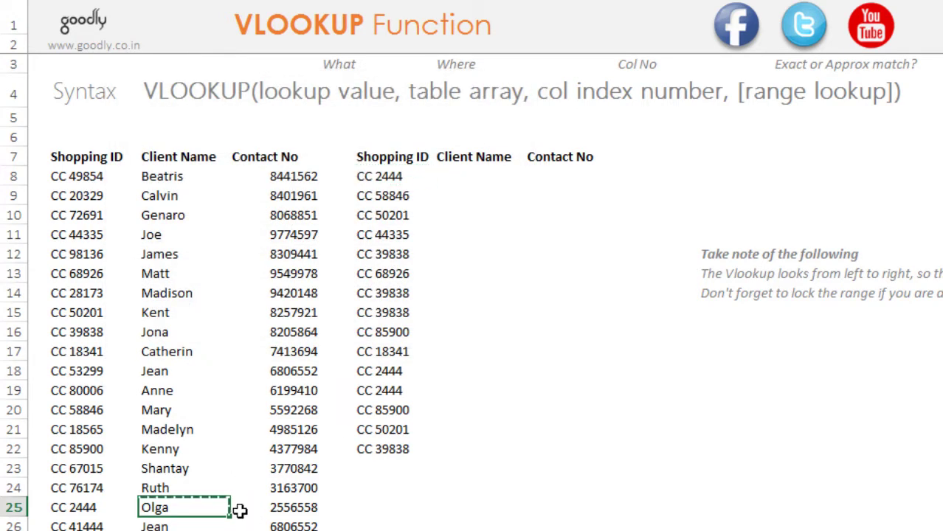
click(492, 182)
key(ctrl+v)
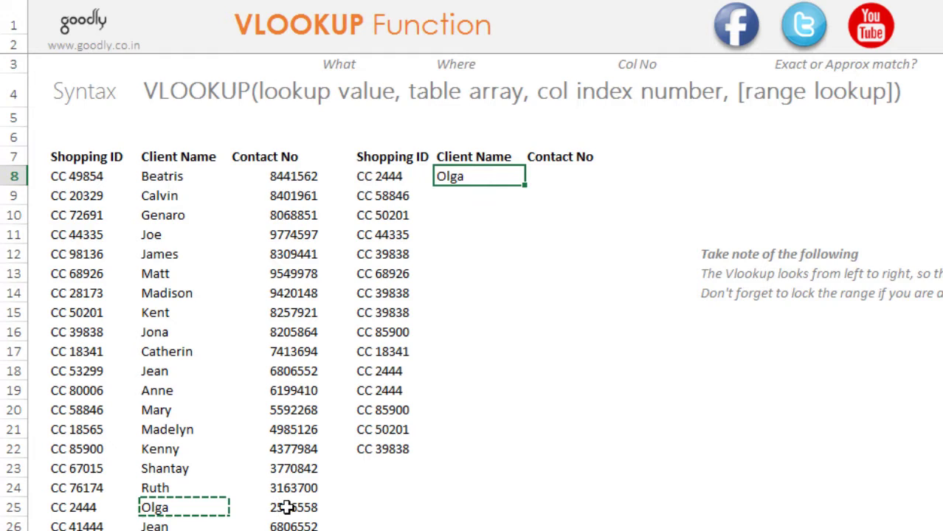
- Copy the matching contact number from D25 into H8
click(299, 524)
click(299, 509)
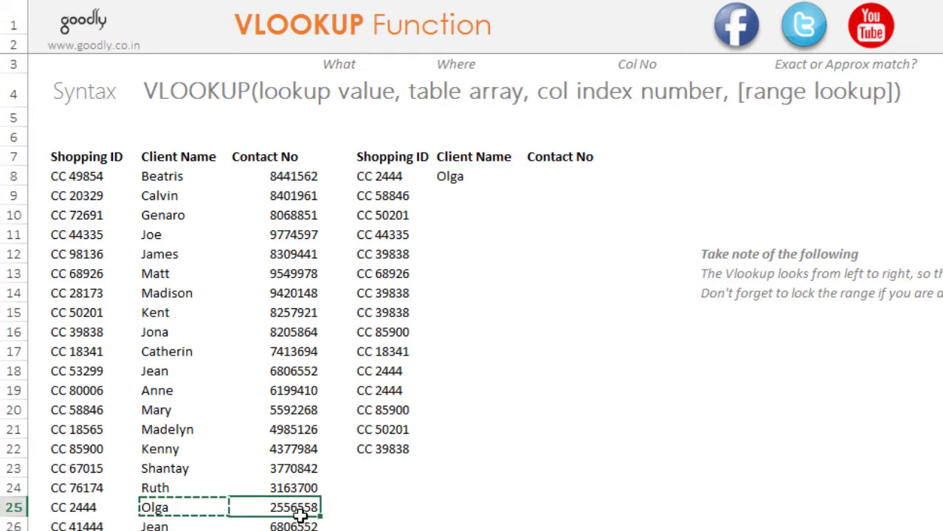
key(ctrl+c)
click(576, 186)
key(ctrl+v)
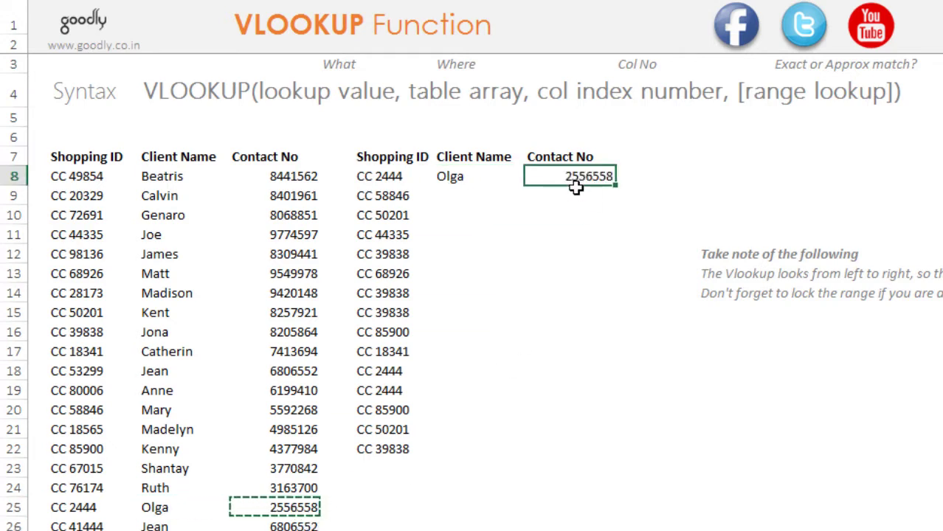
key(Escape)
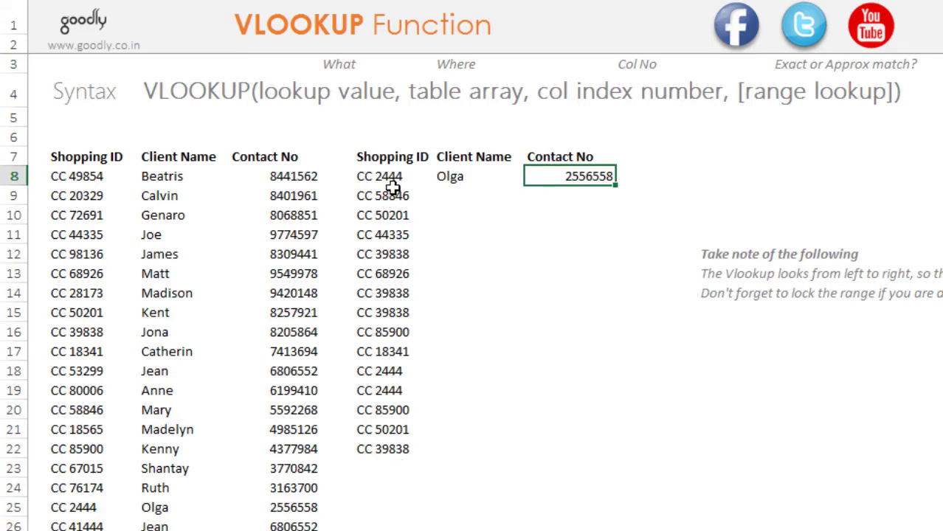
- Move the manually found client name and contact number from G8:H8 to J8:K8
drag(389, 184, 370, 439)
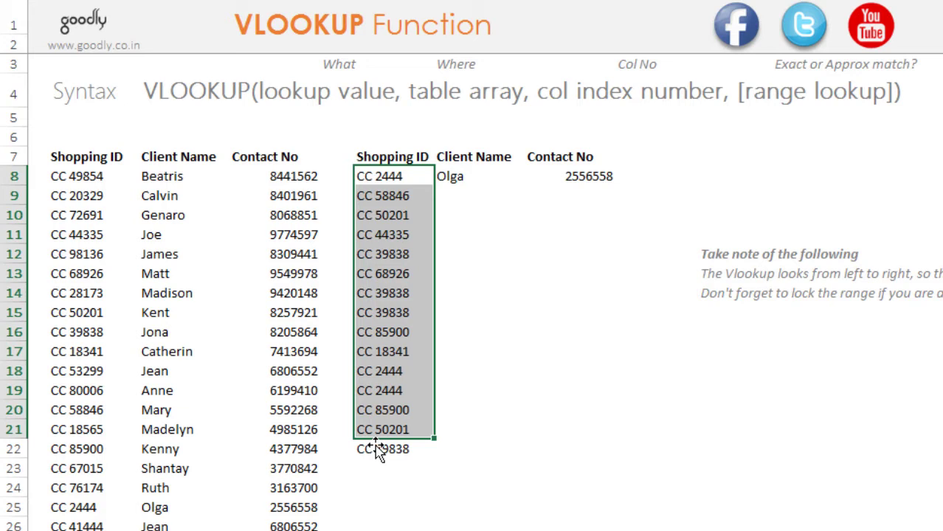
click(483, 181)
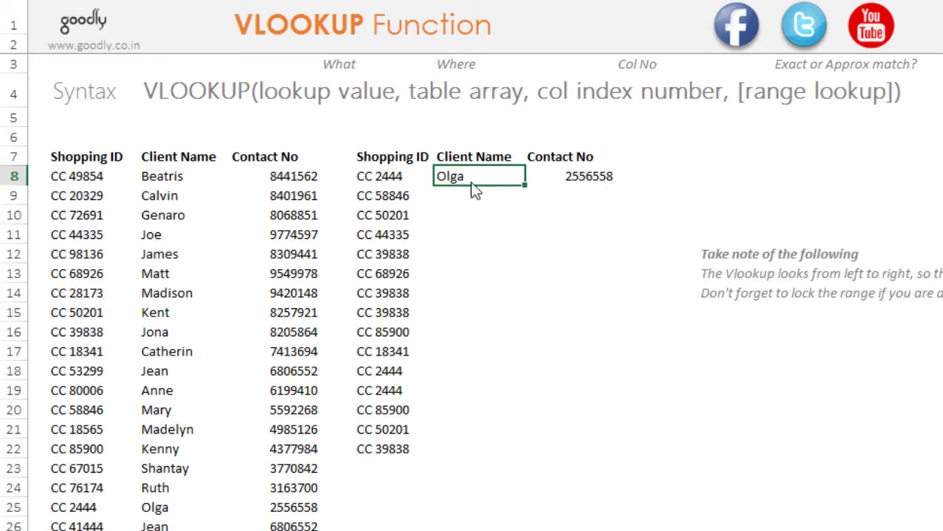
drag(474, 186, 606, 177)
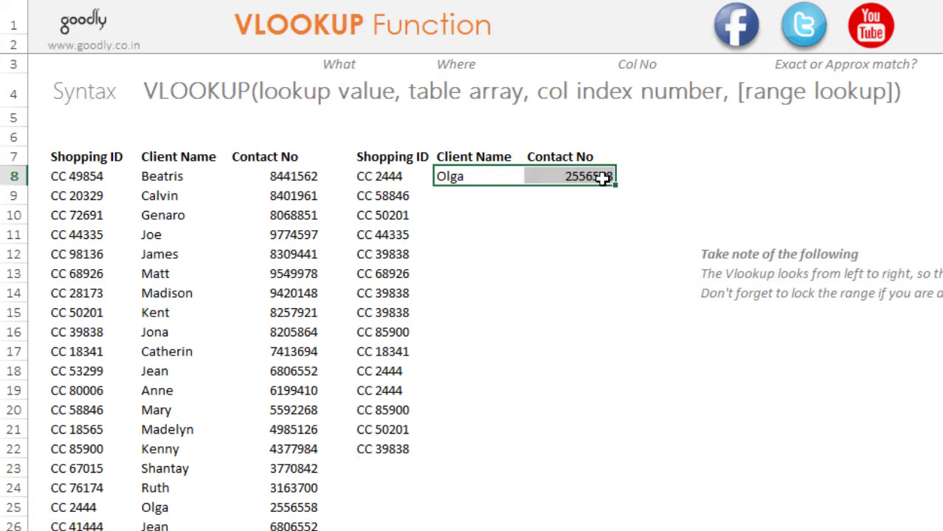
key(ctrl+c)
click(751, 185)
key(ctrl+v)
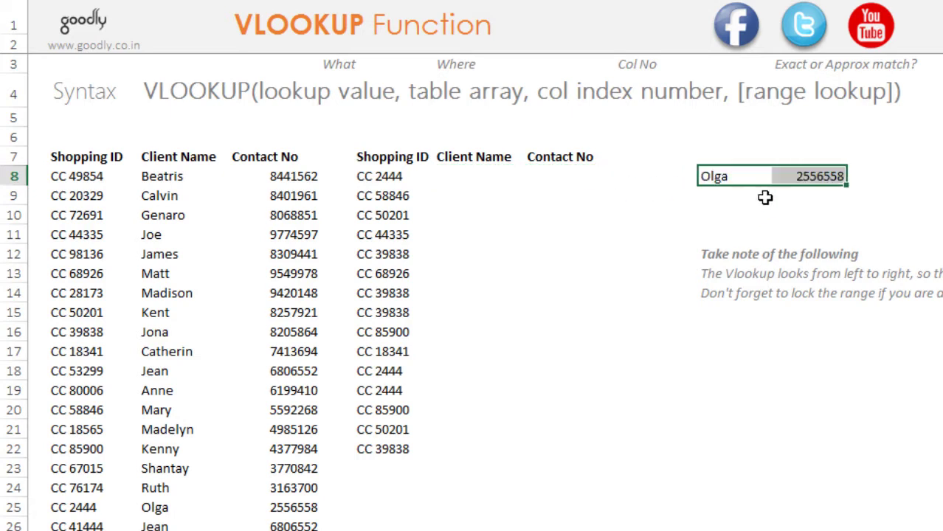
- Begin a VLOOKUP formula in G8 with F8 as the lookup value
click(486, 184)
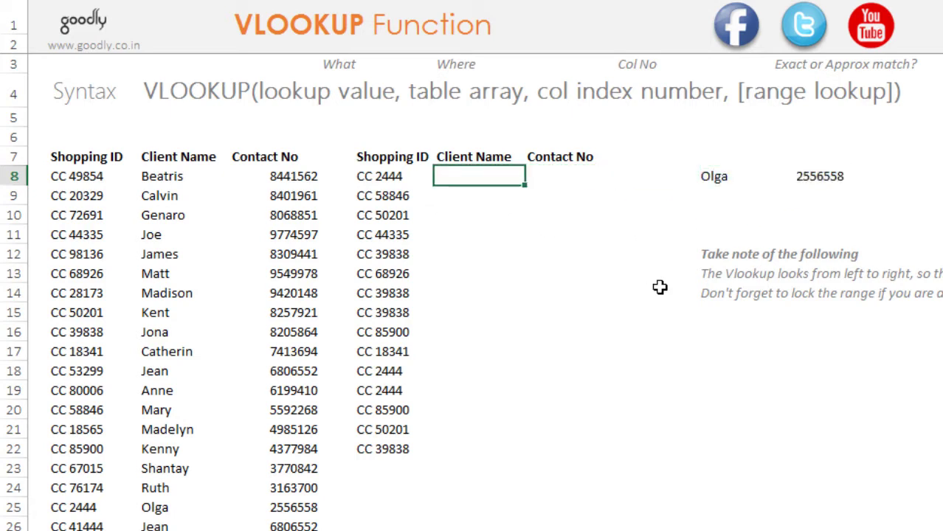
text(=VLOOKUP()
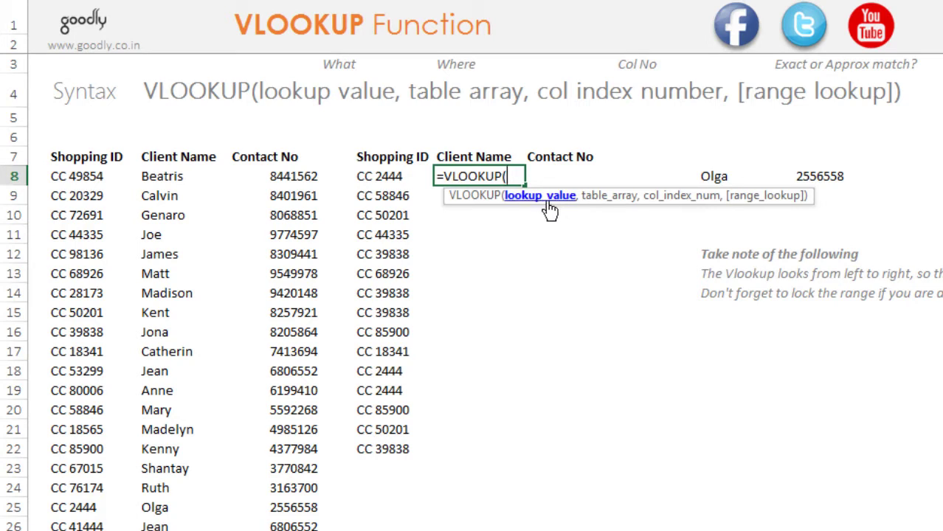
click(389, 180)
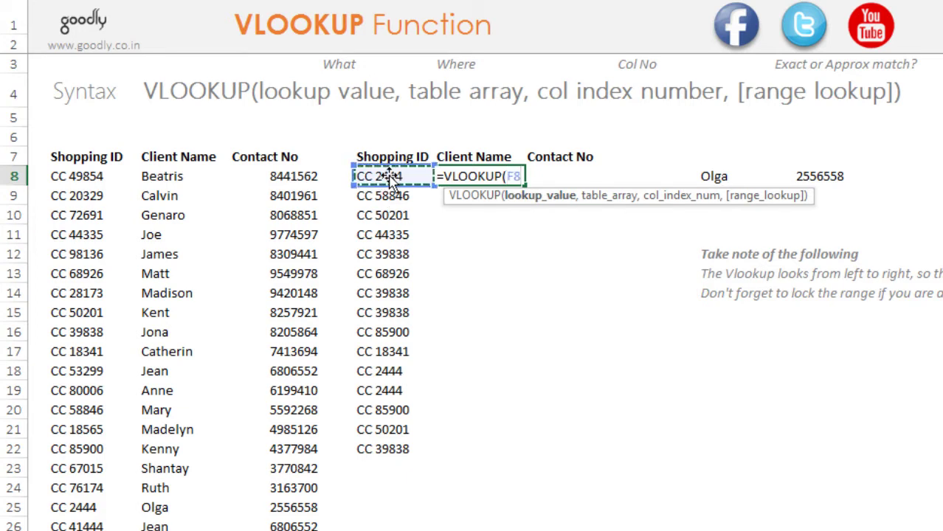
text(,)
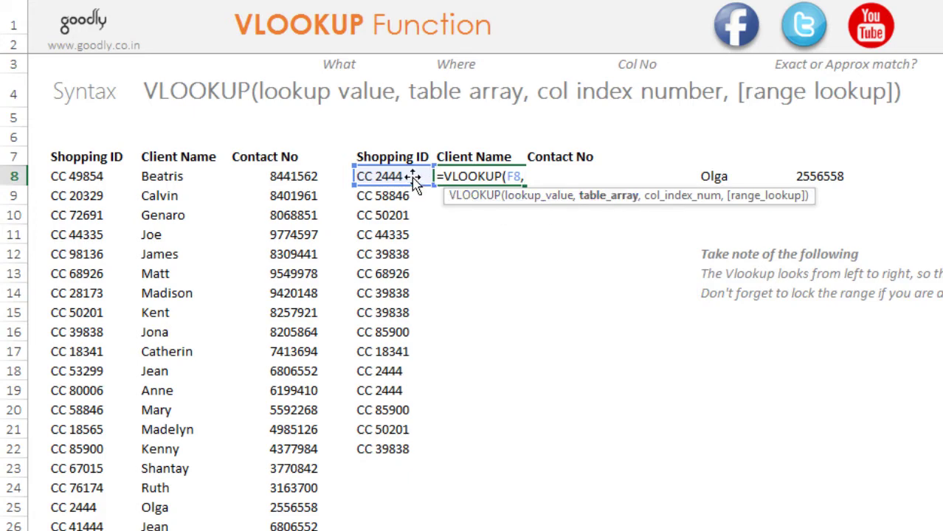
- Set the formula's table array to the source data from B8 across to column D and down to the last row
click(94, 185)
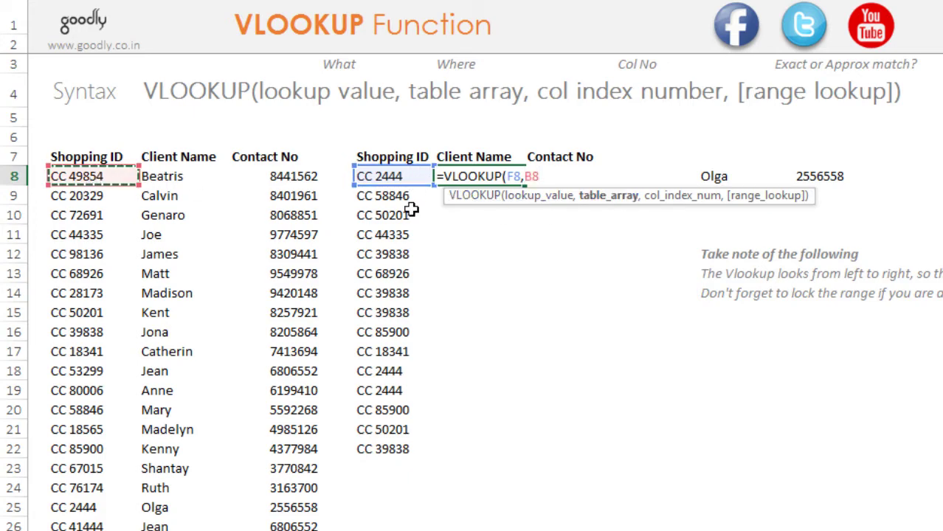
key(ctrl+shift+Right)
key(ctrl+shift+Down)
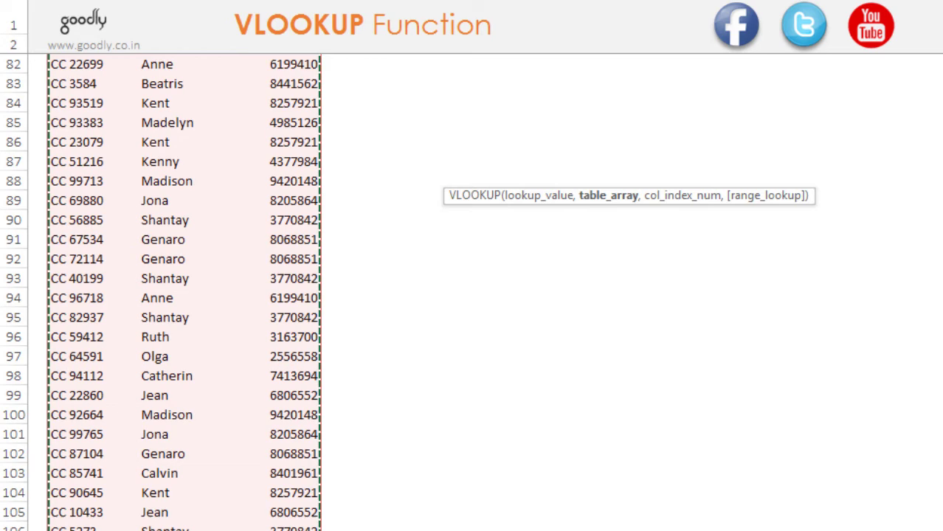
- Lock the table array in the G8 formula as the absolute range $B$8:$D$107
scroll(411, 210, up, 20)
scroll(516, 270, up, 1)
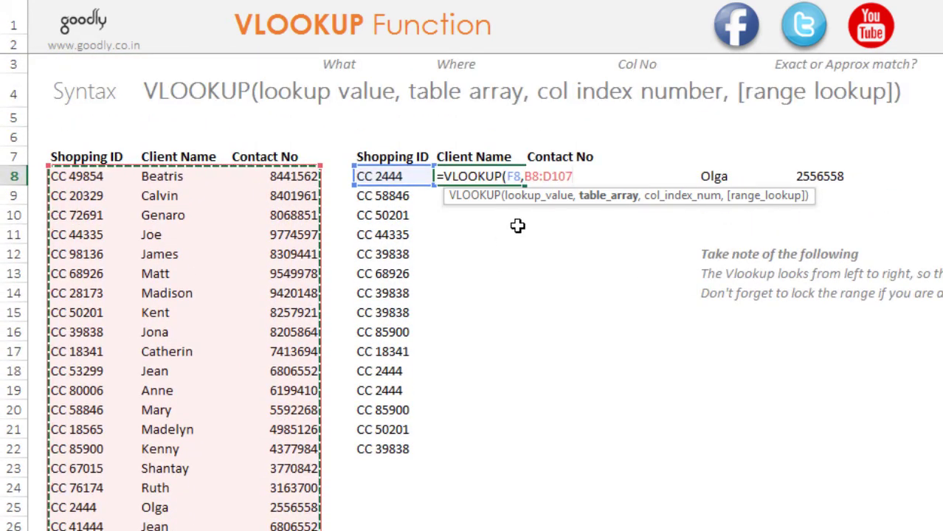
key(F4)
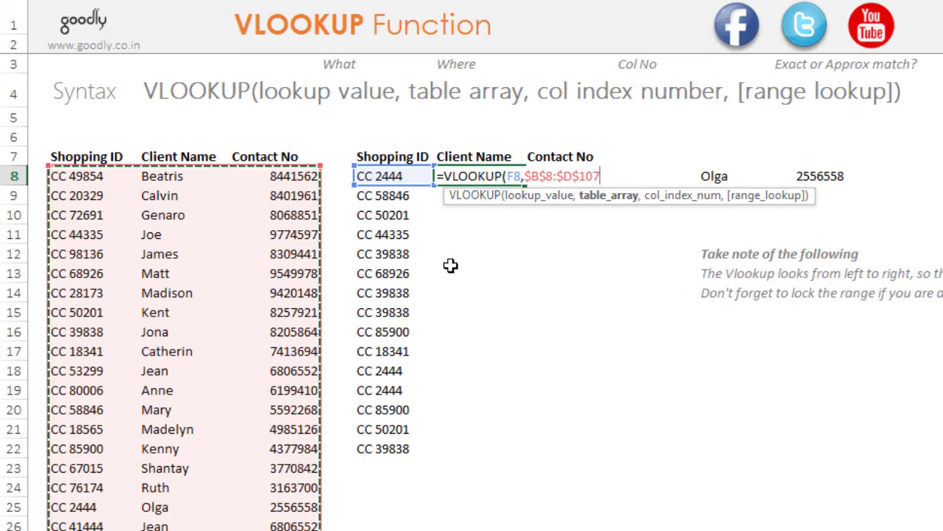
text(,)
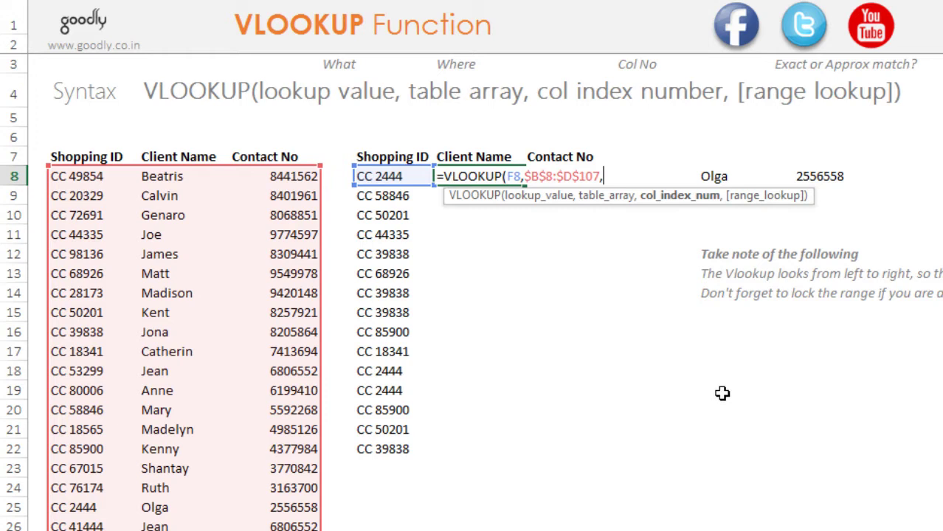
- Complete the G8 formula with column index 2 and FALSE for an exact match
text(2,)
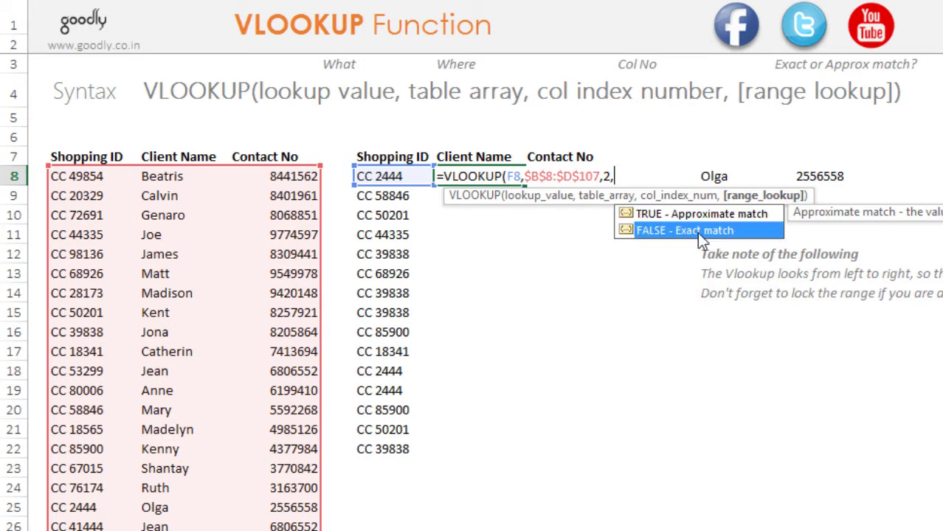
double_click(672, 231)
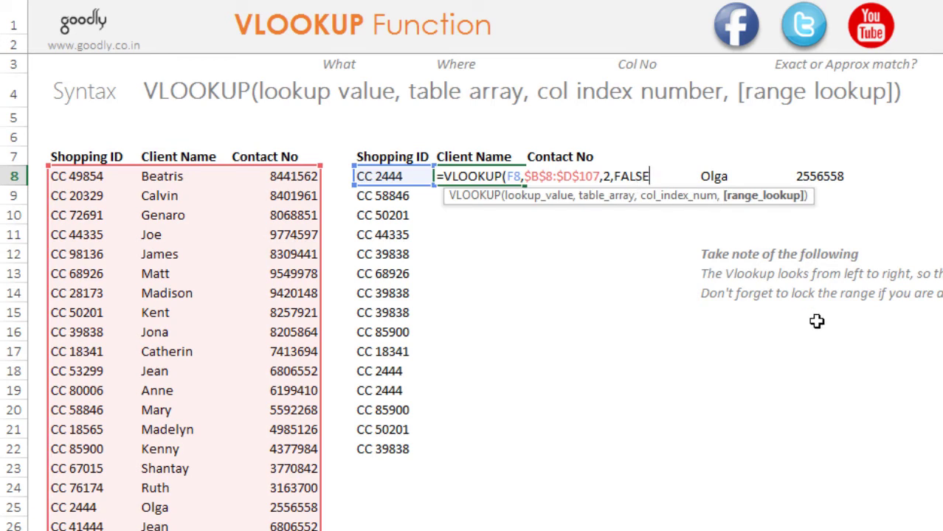
key(Return)
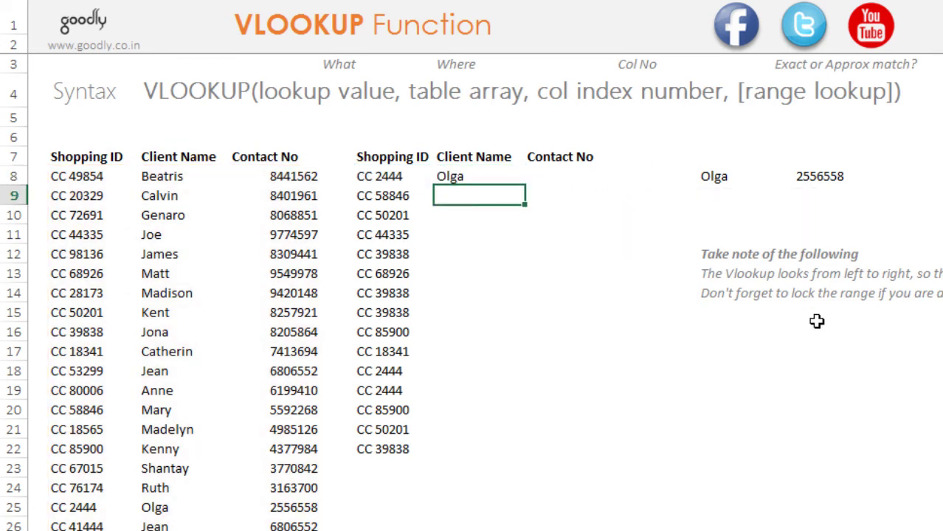
click(492, 181)
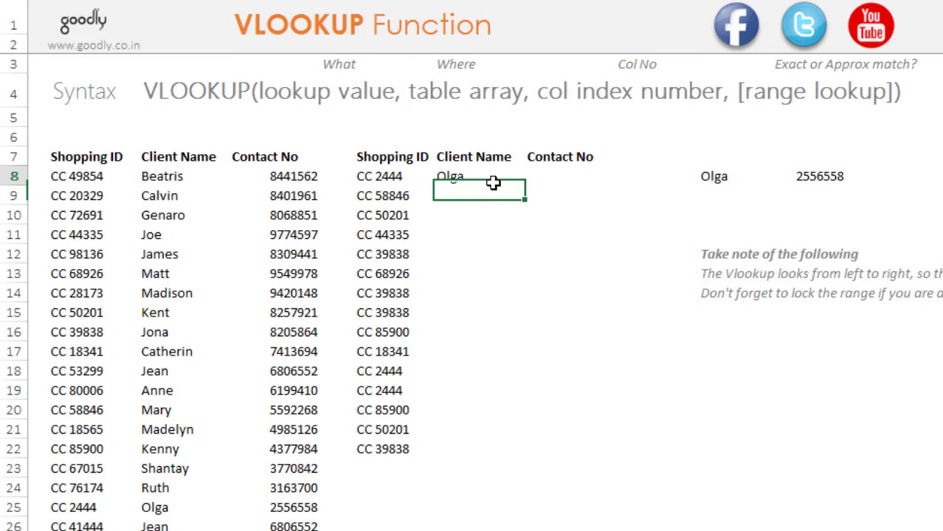
- Begin a VLOOKUP formula in H8 with F8 as the lookup value
click(568, 184)
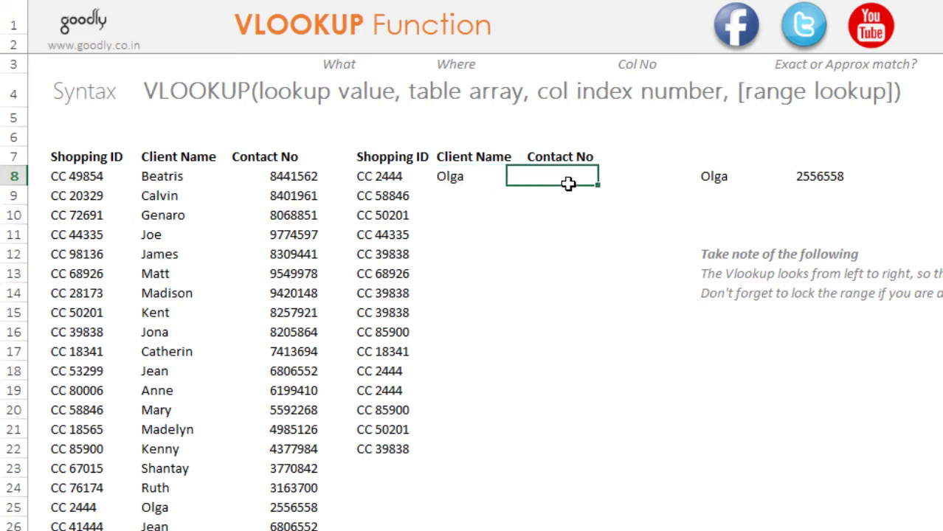
text(=vl)
key(Tab)
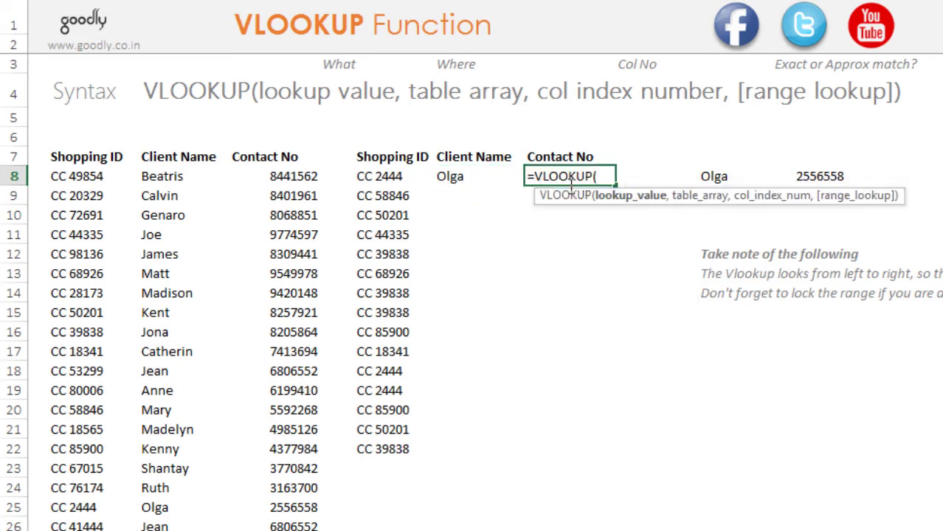
key(Left)
key(Left)
text(,)
- Set the H8 formula's table array to the source data as the locked range $B$8:$D$107
key(Left)
key(Left)
key(Left)
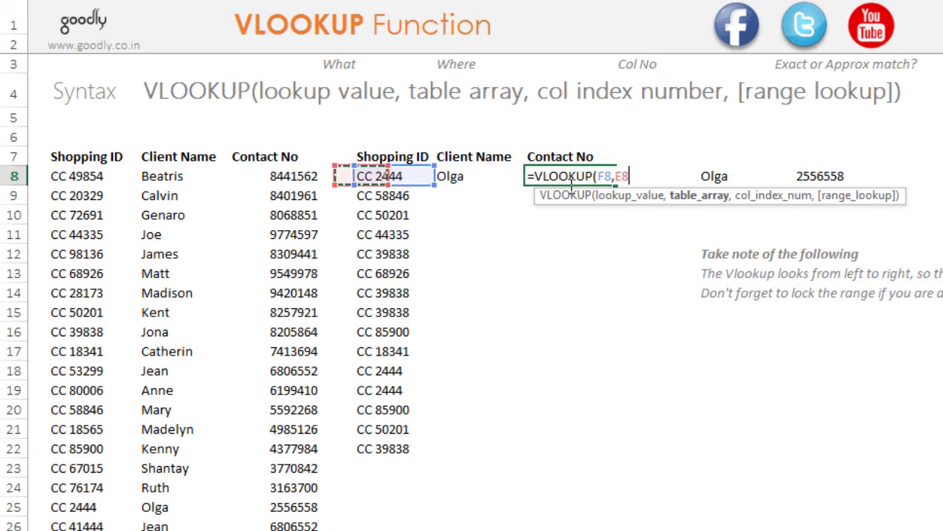
key(Left)
key(Left)
key(Left)
key(shift+Right)
key(shift+Right)
key(ctrl+shift+Down)
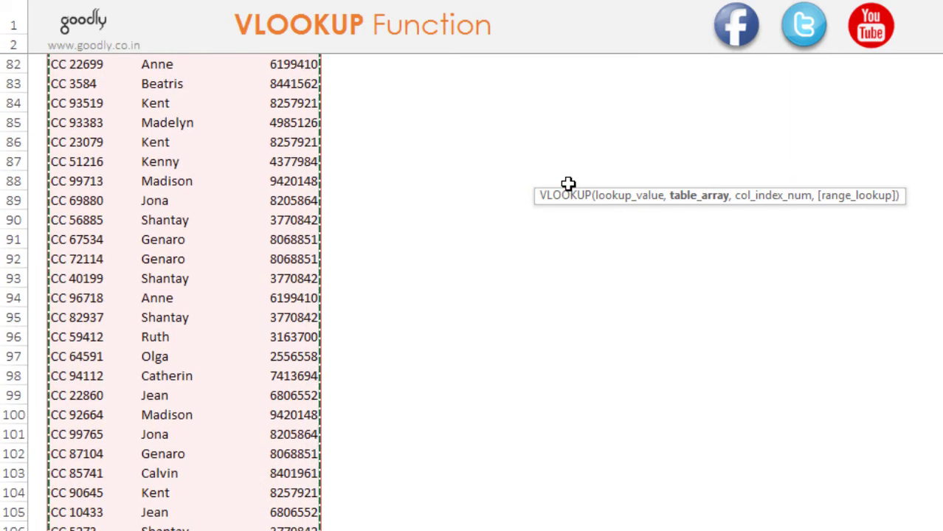
scroll(568, 184, up, 20)
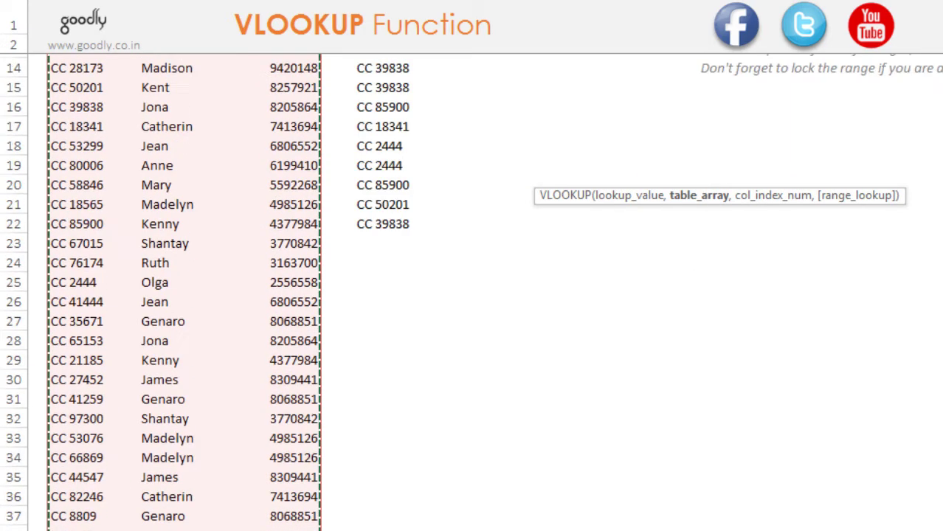
key(F4)
text(,)
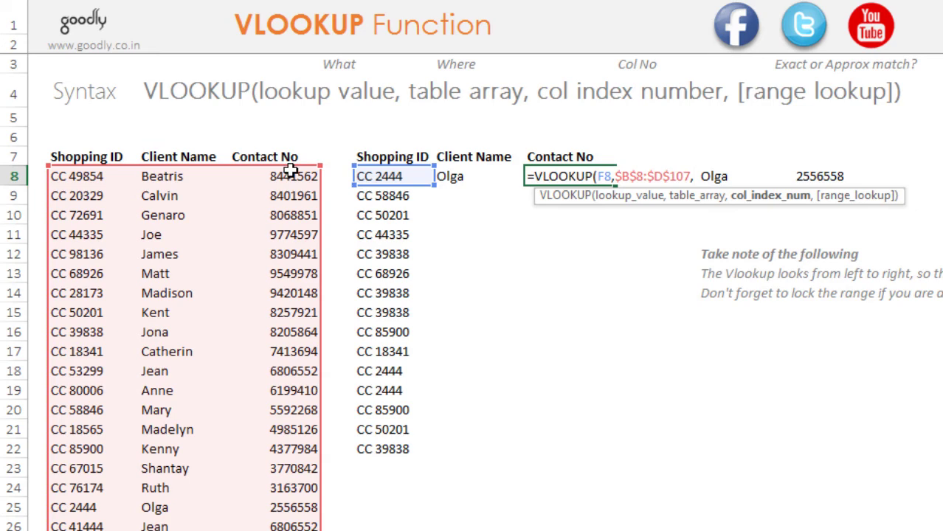
- Complete the H8 formula with column index 3 and FALSE for an exact match
text(,)
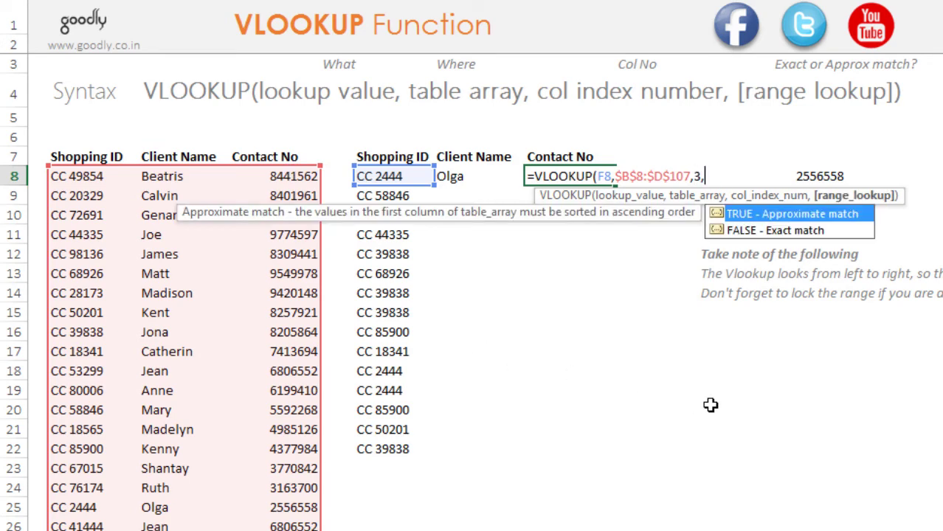
double_click(755, 236)
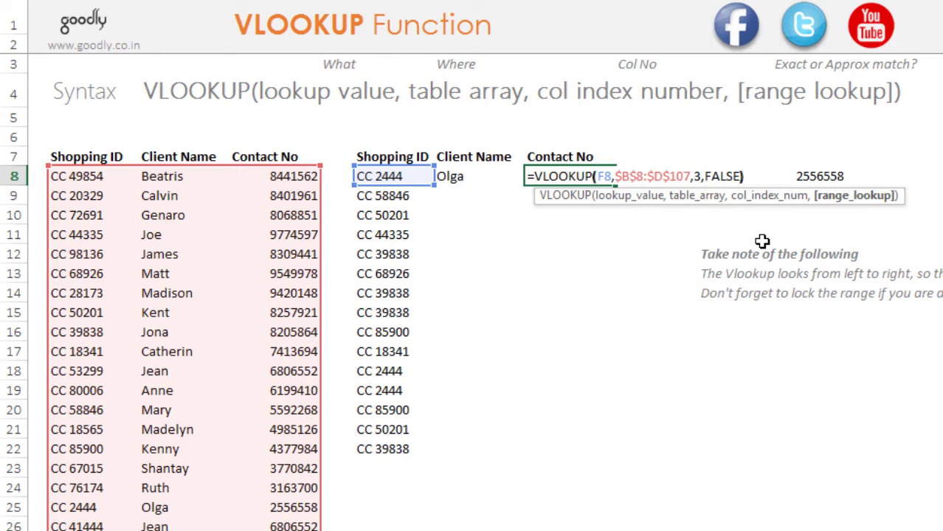
key(Return)
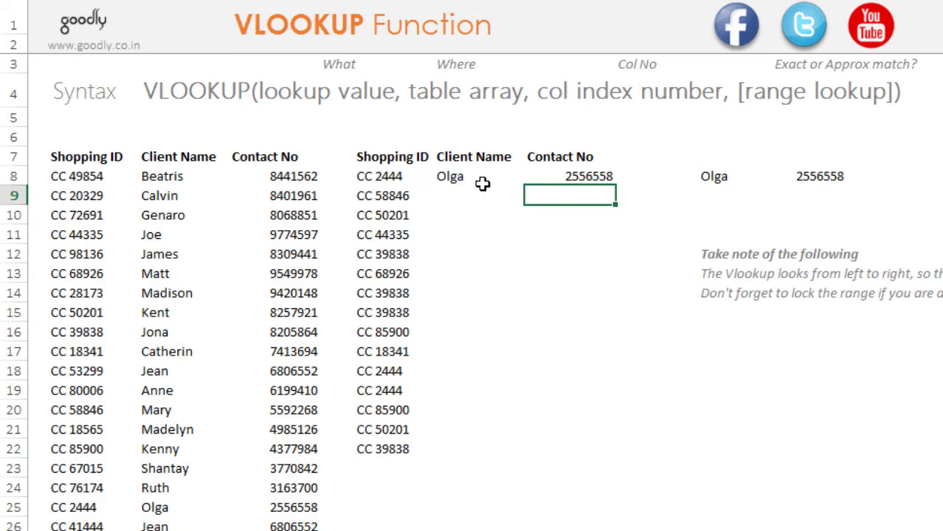
- Fill the client name and contact number formulas from G8:H8 down to row 22
click(452, 182)
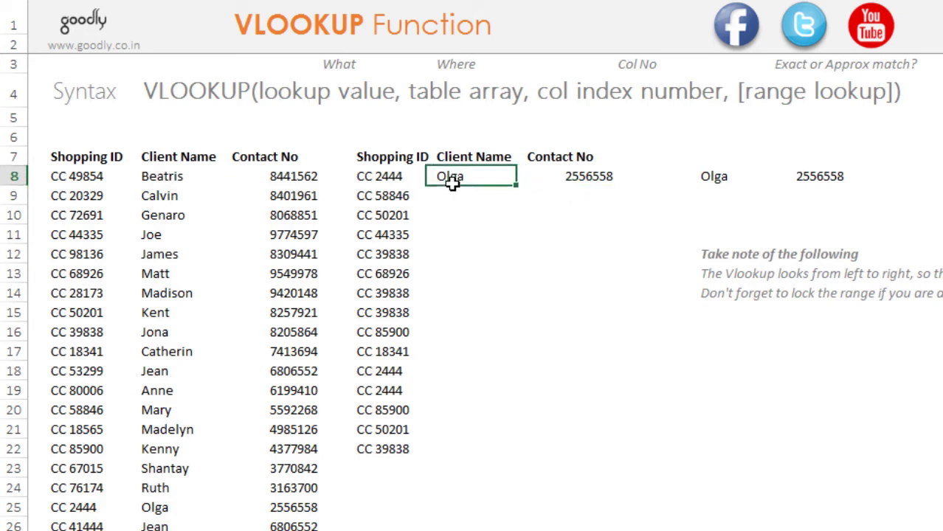
key(Left)
key(ctrl+Down)
key(Right)
key(ctrl+shift+Up)
key(shift+Right)
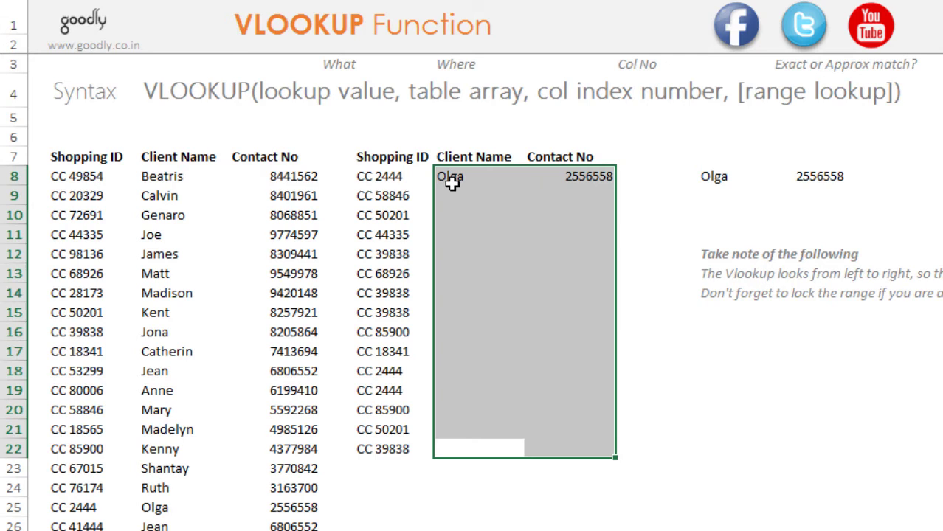
key(ctrl+d)
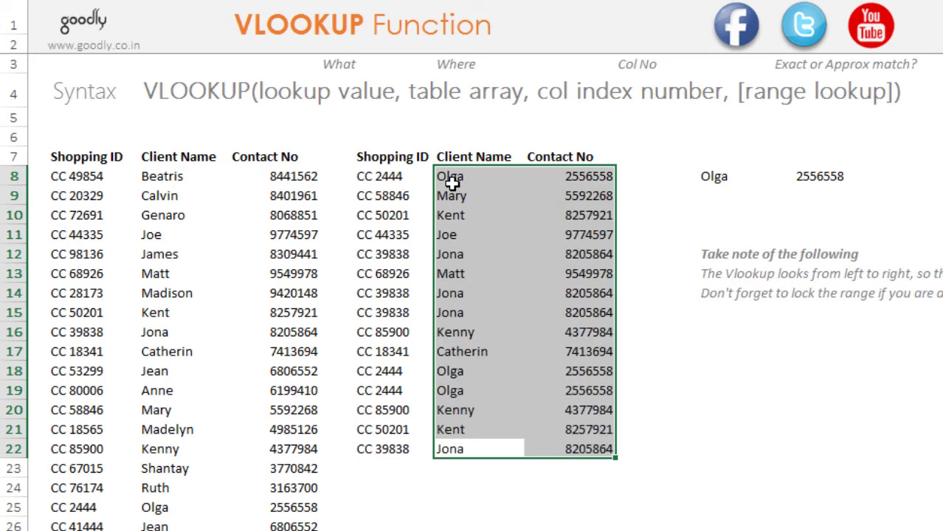
- Clear the Shopping ID, client name and contact number in F18:H19
key(Left)
key(Up)
key(Up)
key(Up)
key(Up)
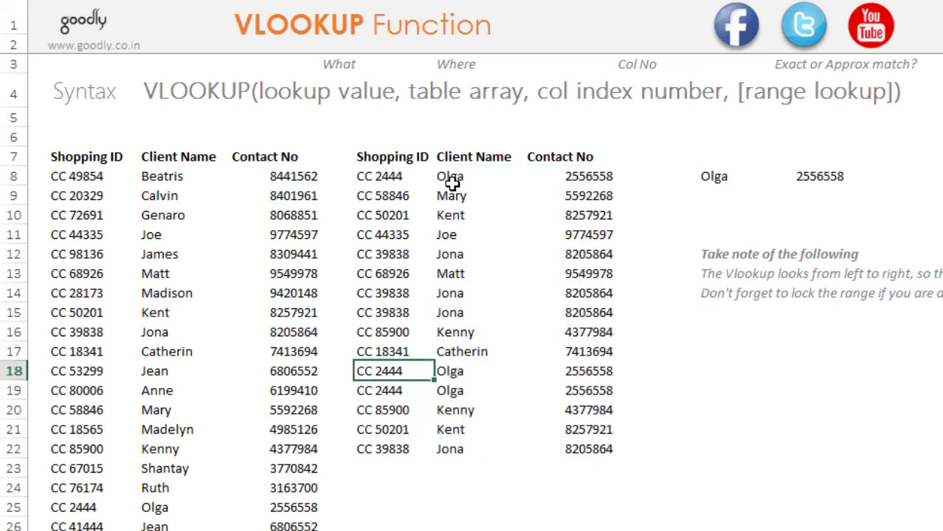
key(shift+Down)
key(shift+Right)
key(shift+Right)
key(Delete)
- Move the remaining records from F20:H22 up to start at F18, closing the gap in the list
key(Down)
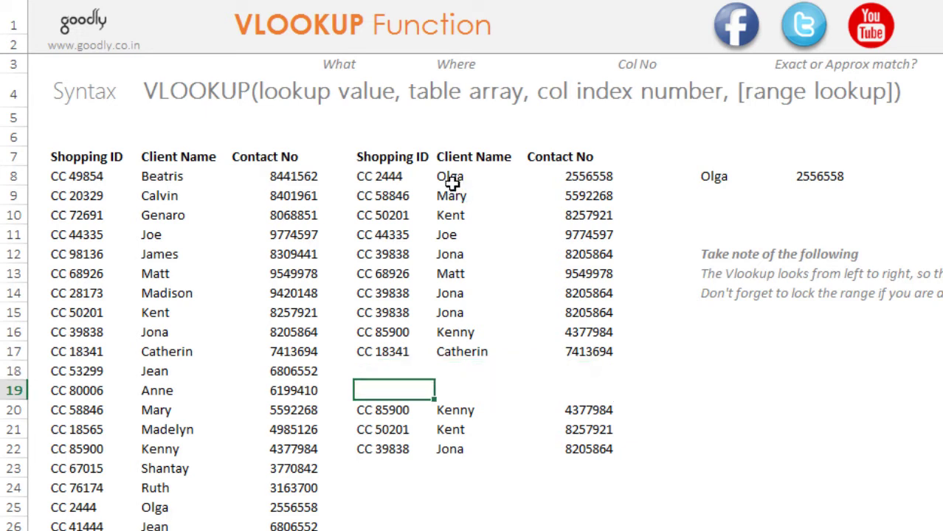
key(Down)
key(shift+Down)
key(shift+Down)
key(shift+Right)
key(shift+Right)
key(ctrl+x)
key(Up)
key(Up)
key(ctrl+v)
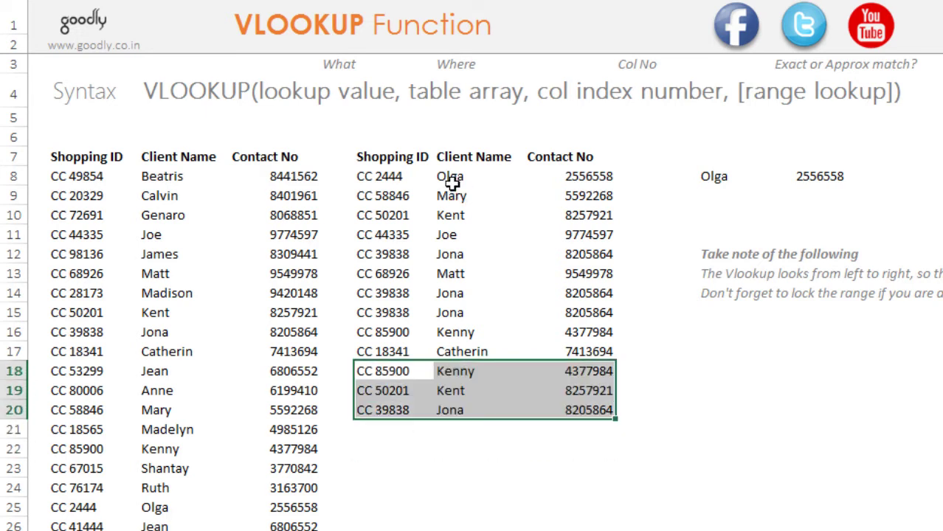
- Examine the VLOOKUP formula in G10, including its lookup value and locked table array, leaving the formula as it is
click(458, 260)
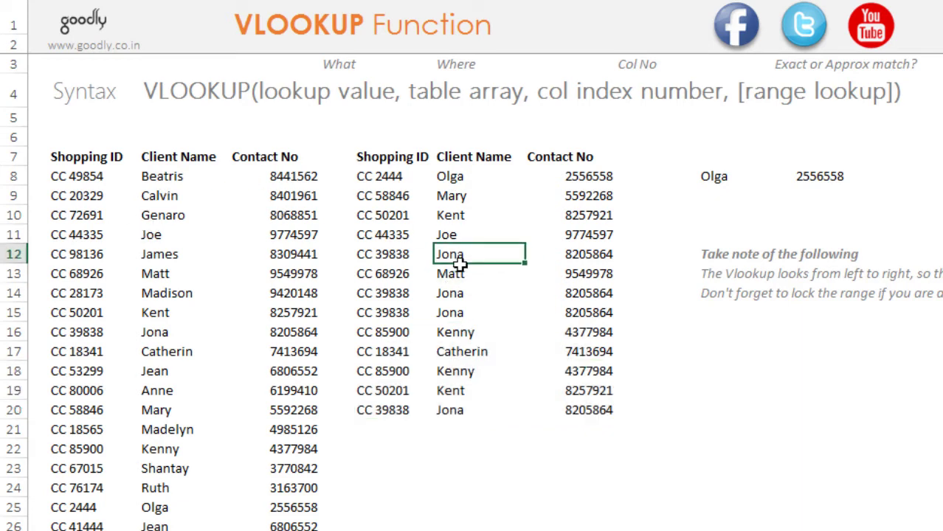
key(Up)
key(Up)
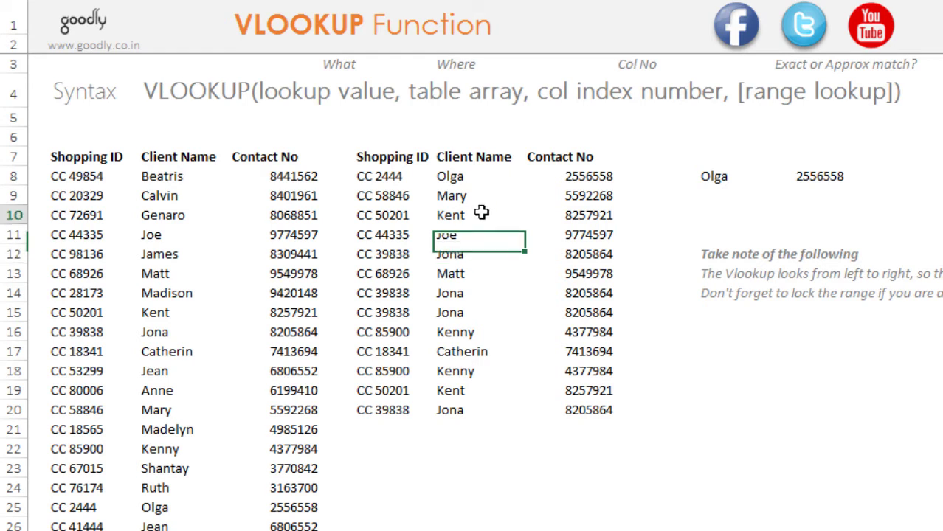
key(F2)
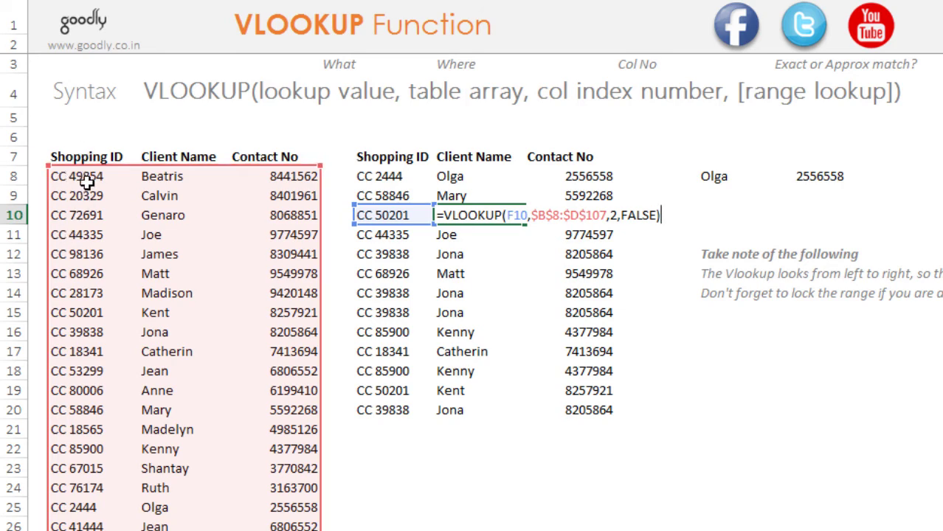
key(Return)
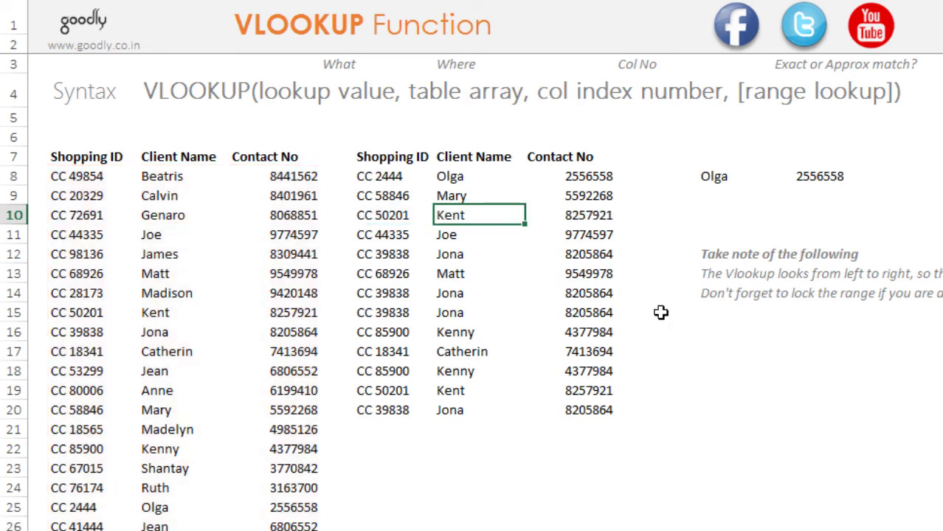
key(F2)
drag(531, 221, 613, 225)
key(Return)
key(F2)
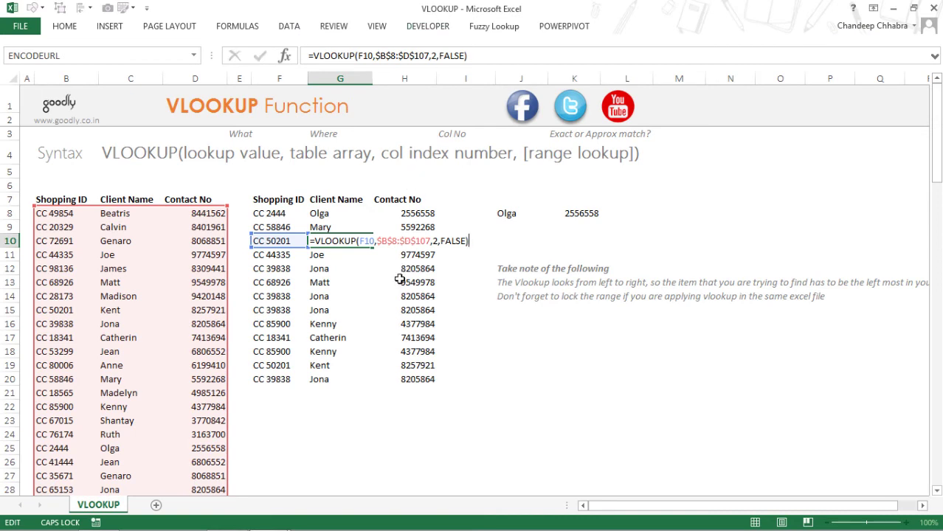
key(Escape)
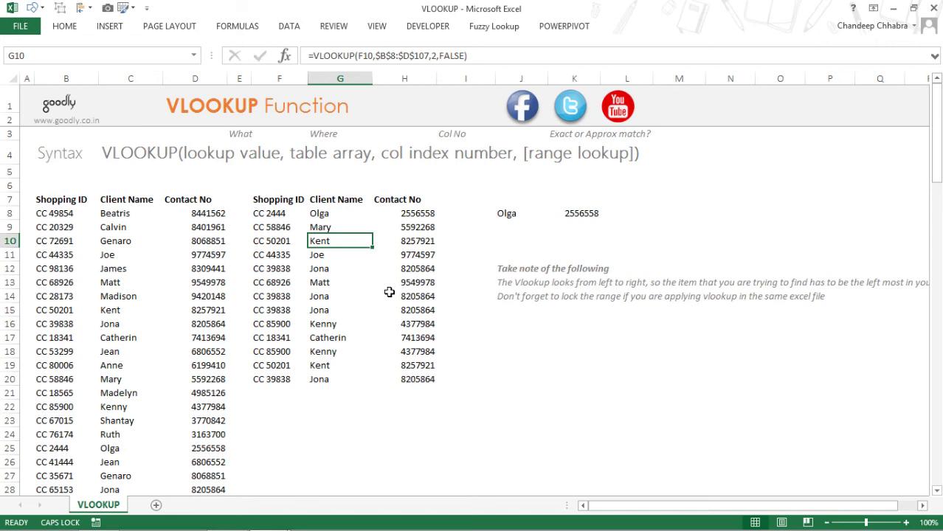
key(F2)
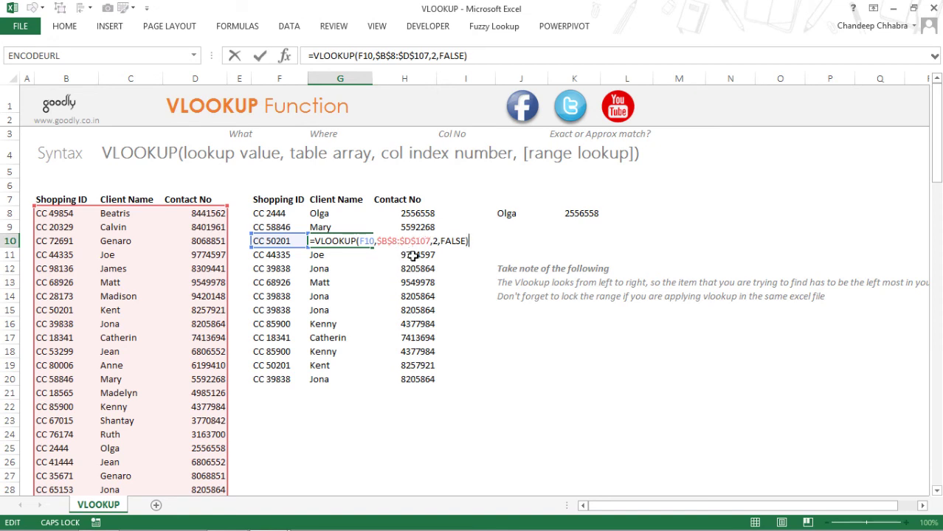
key(ctrl+Return)
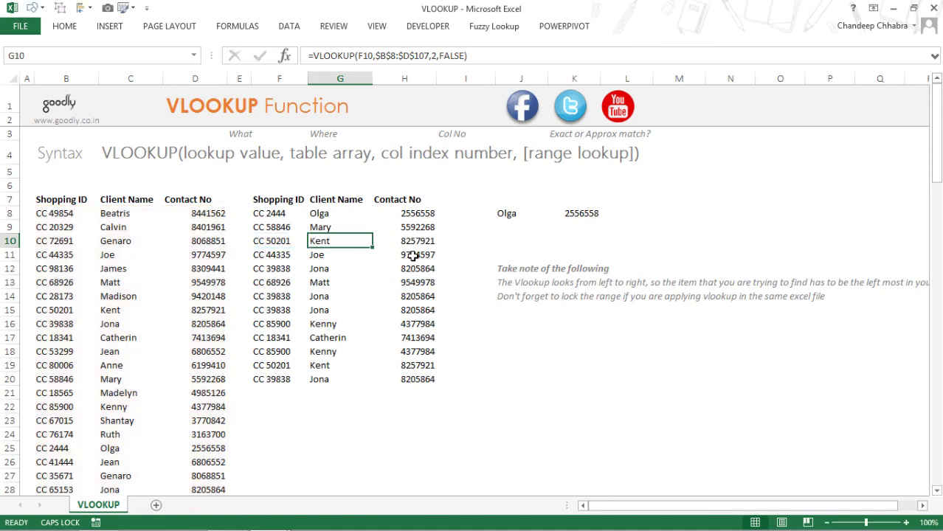